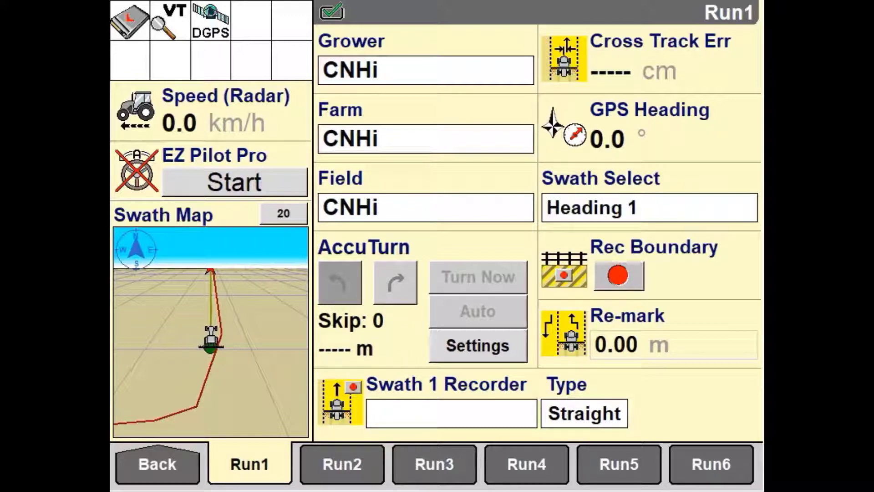
Go from the home menu through Toolbox to the Manual control setup page for ManApp 1.
left_click(158, 464)
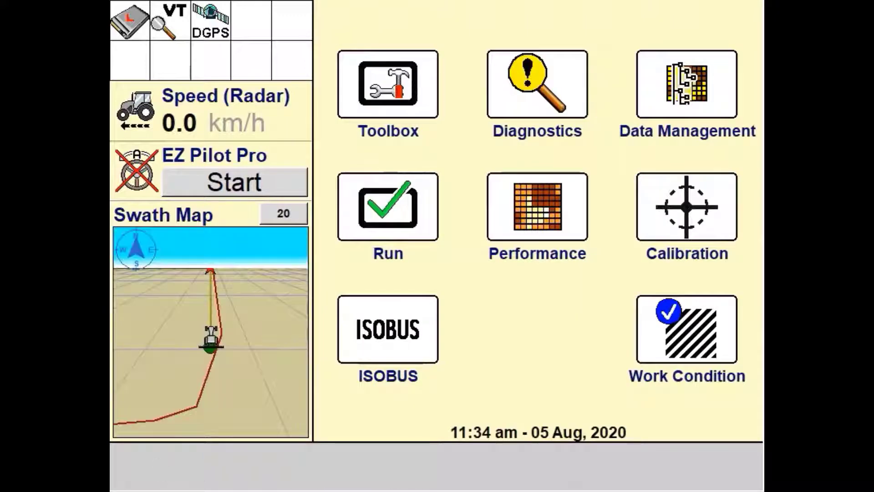
left_click(393, 121)
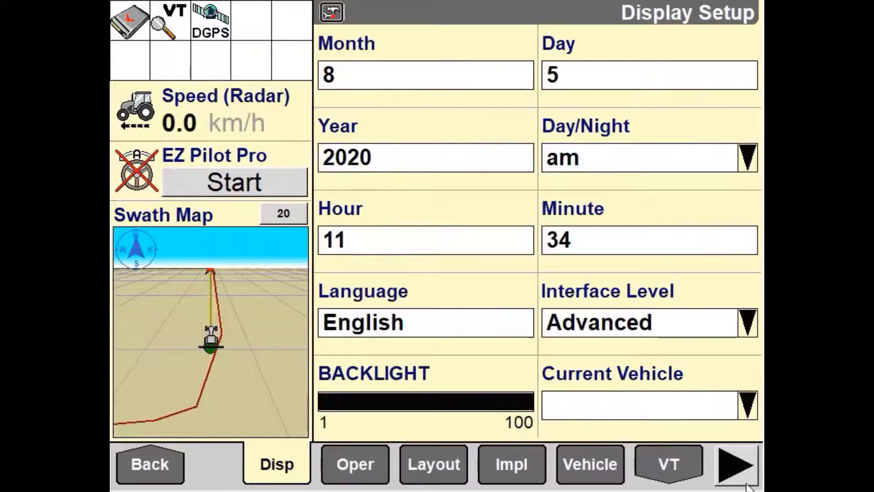
left_click(739, 467)
left_click(515, 461)
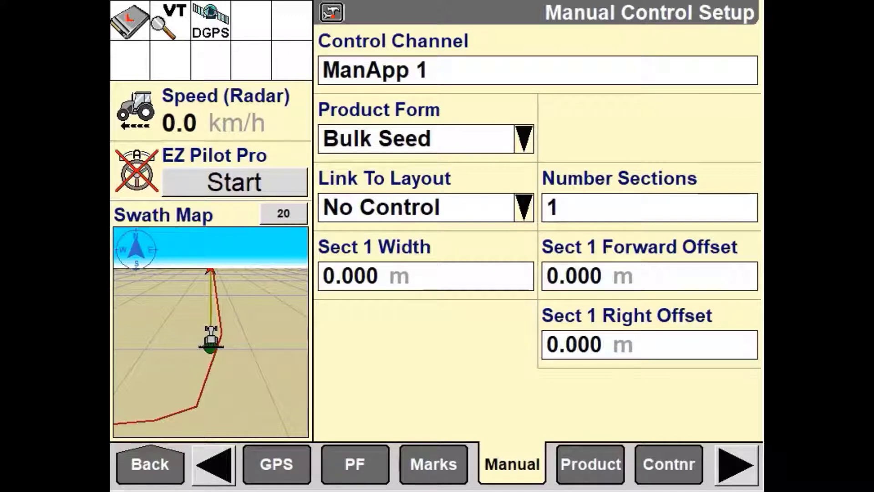
Select ManApp 1 as the control channel to set up.
left_click(571, 76)
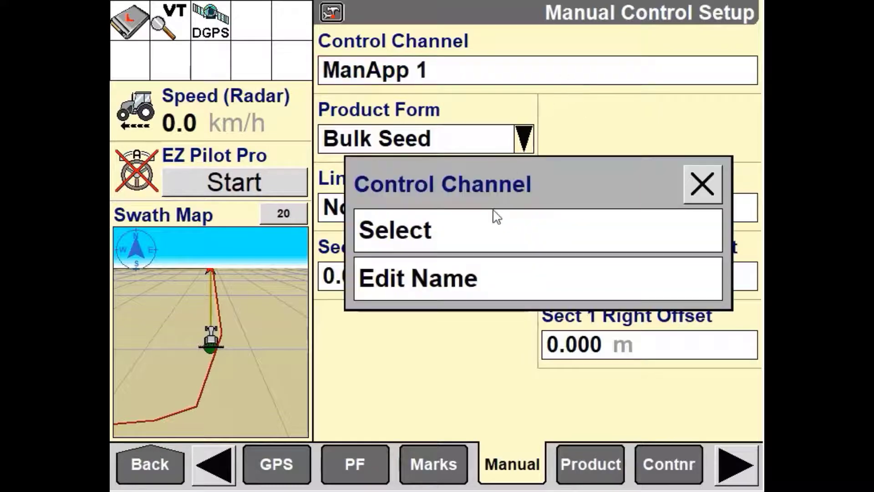
left_click(498, 215)
left_click(488, 186)
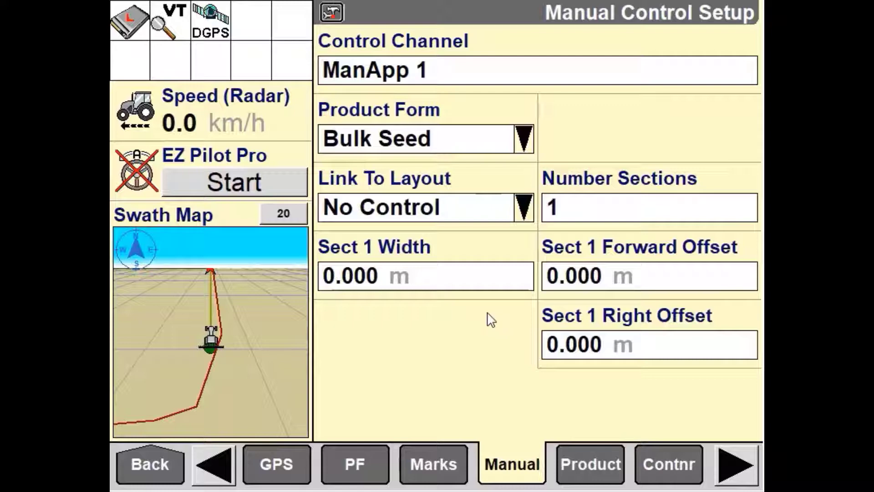
Clear the channel name and rename it to 'BIN 1'.
left_click(451, 82)
left_click(438, 283)
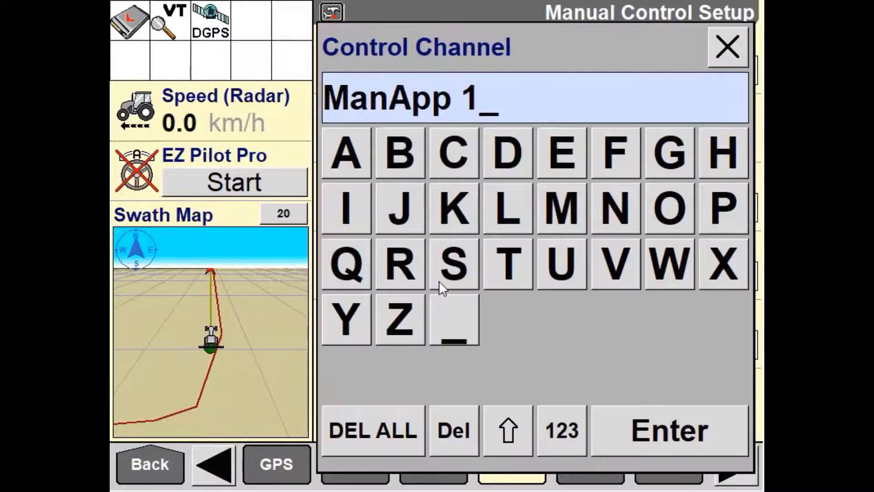
left_click(412, 439)
left_click(407, 157)
left_click(353, 219)
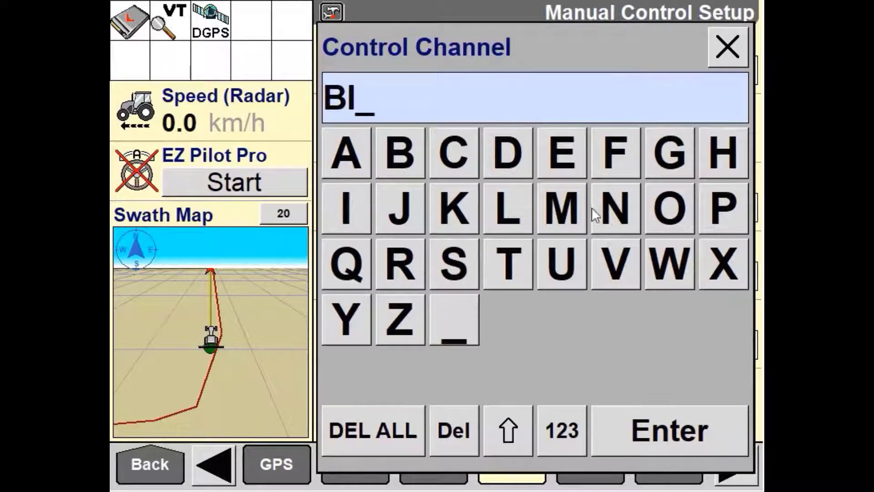
left_click(602, 218)
left_click(454, 333)
left_click(551, 416)
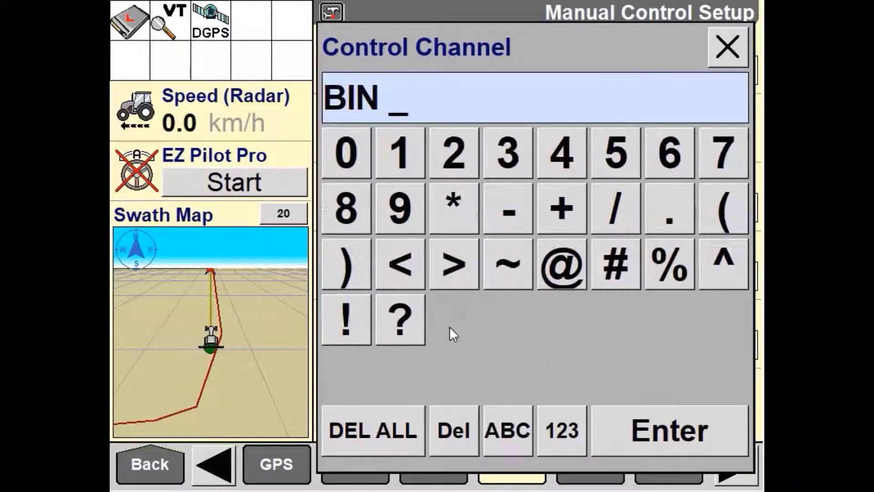
left_click(389, 146)
left_click(651, 431)
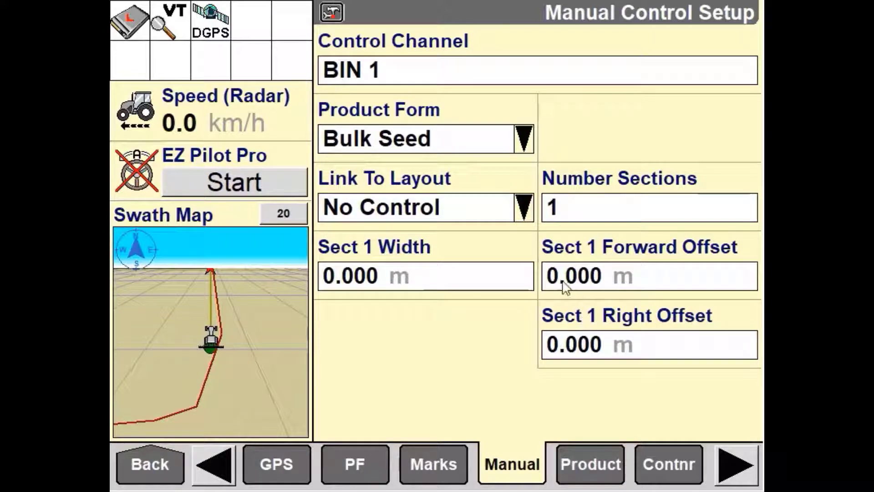
left_click(525, 139)
left_click(441, 117)
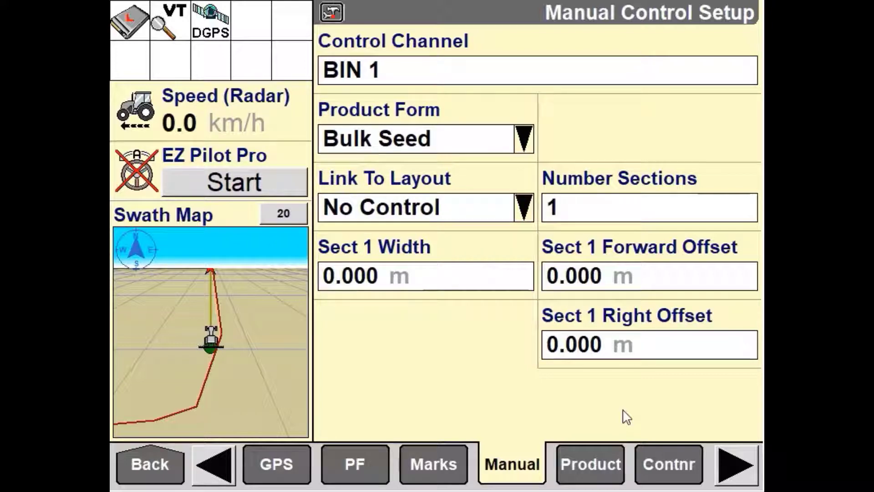
left_click(521, 211)
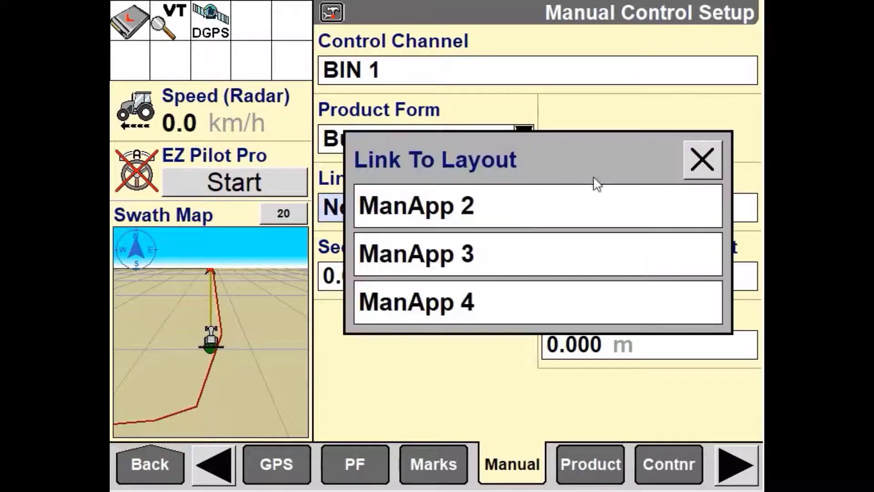
left_click(703, 160)
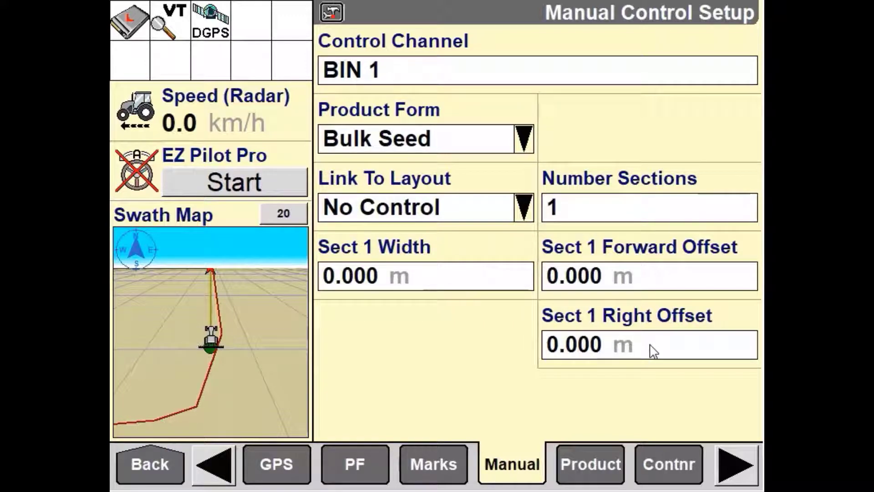
Set the number of sections for BIN 1 to 2.
left_click(622, 211)
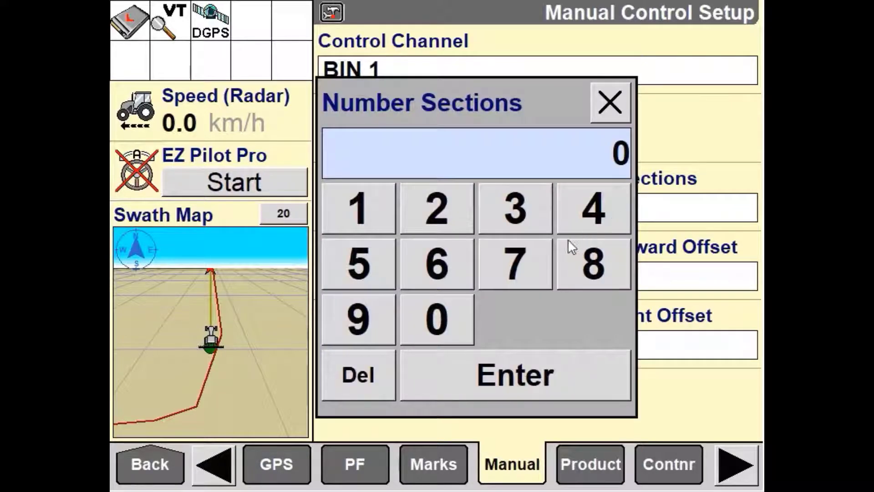
left_click(447, 213)
left_click(509, 387)
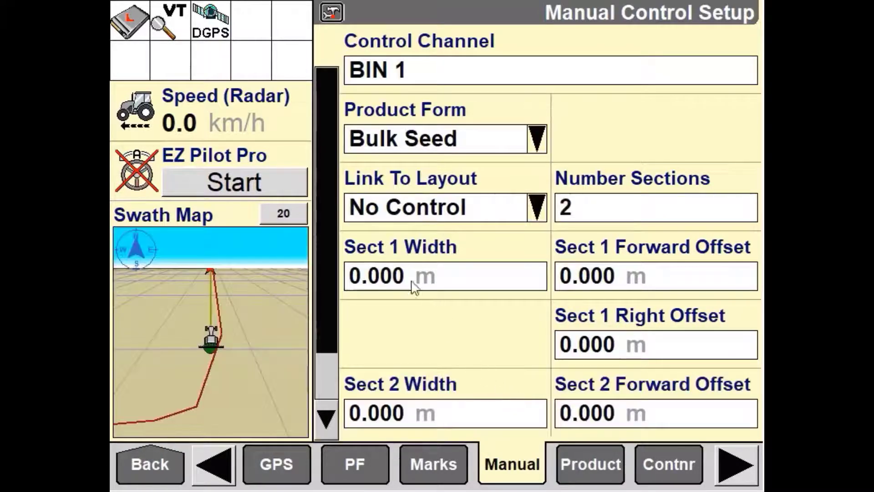
Set the Sect 1 and Sect 2 widths to 6 m each.
left_click(403, 279)
left_click(438, 269)
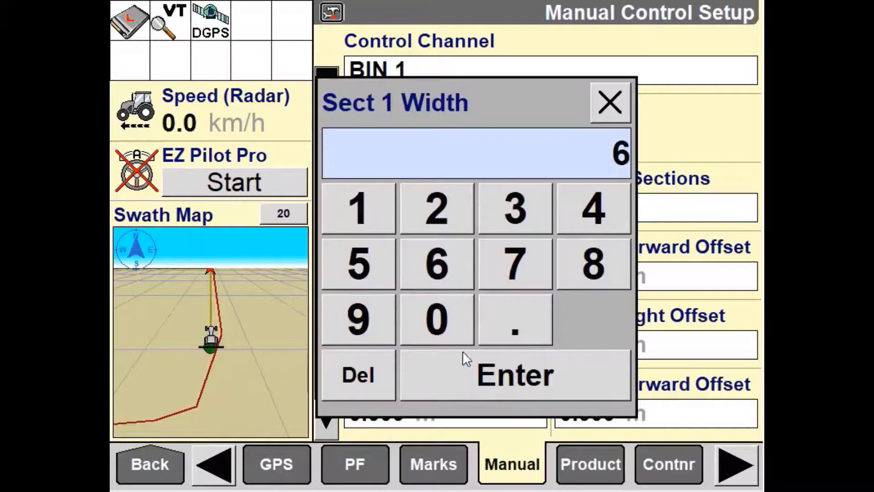
left_click(462, 358)
left_click(390, 415)
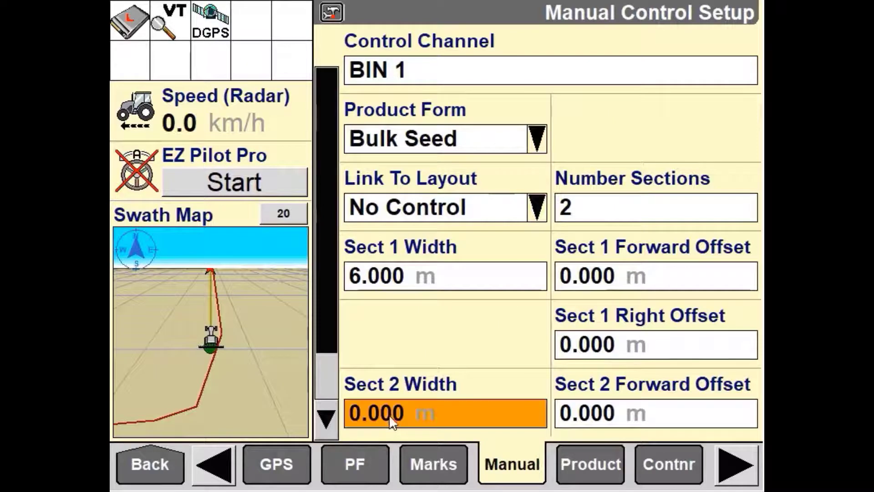
left_click(436, 266)
left_click(484, 383)
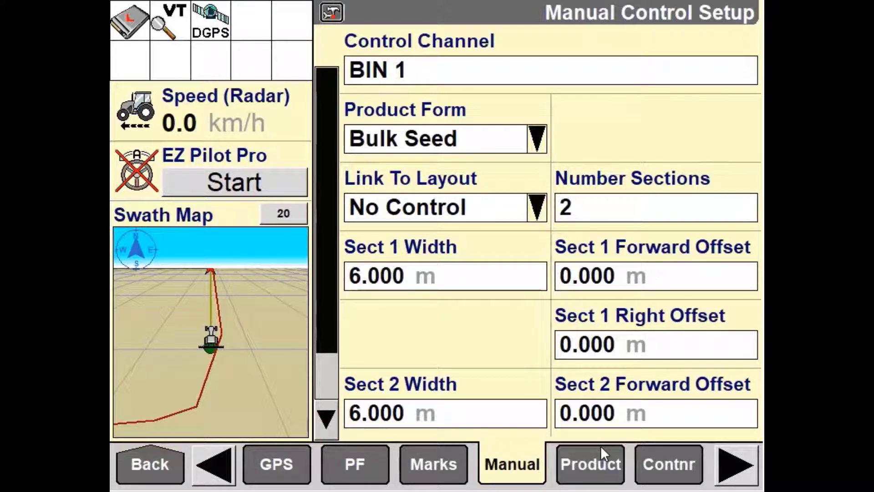
Enter a -6 m forward offset for Sect 1 and Sect 2.
left_click(559, 269)
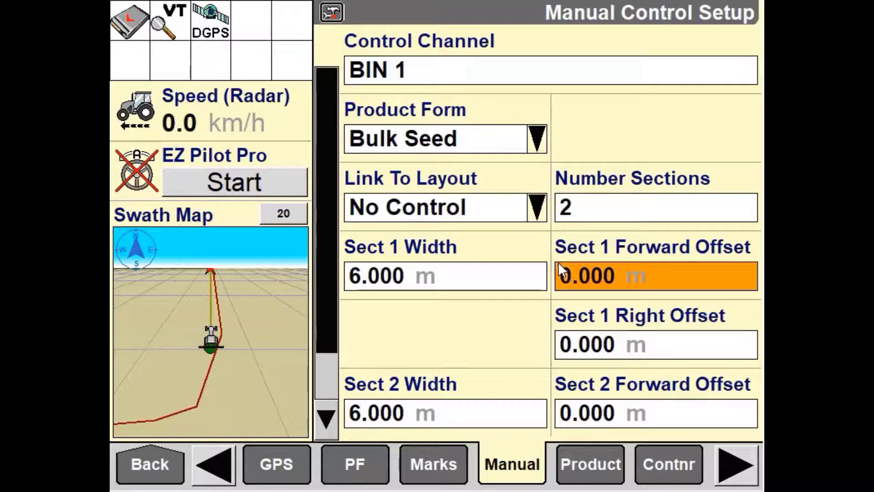
left_click(583, 324)
left_click(445, 285)
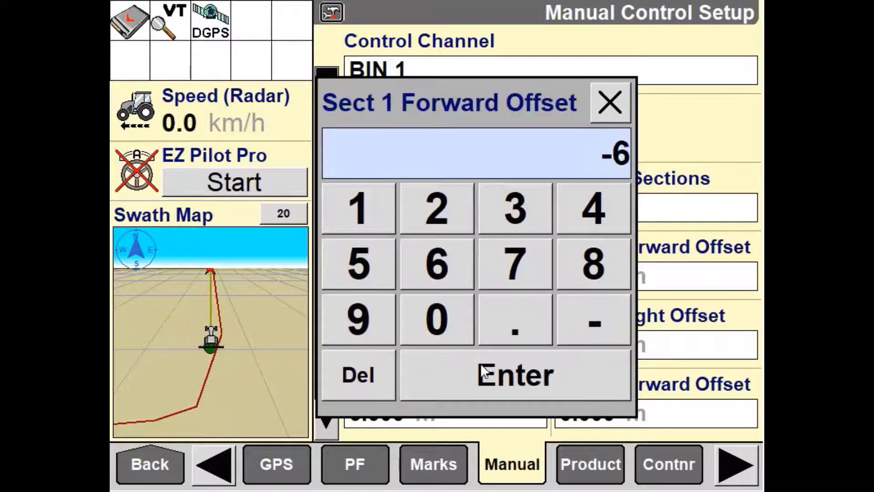
left_click(480, 362)
left_click(611, 419)
left_click(593, 318)
left_click(458, 268)
left_click(514, 370)
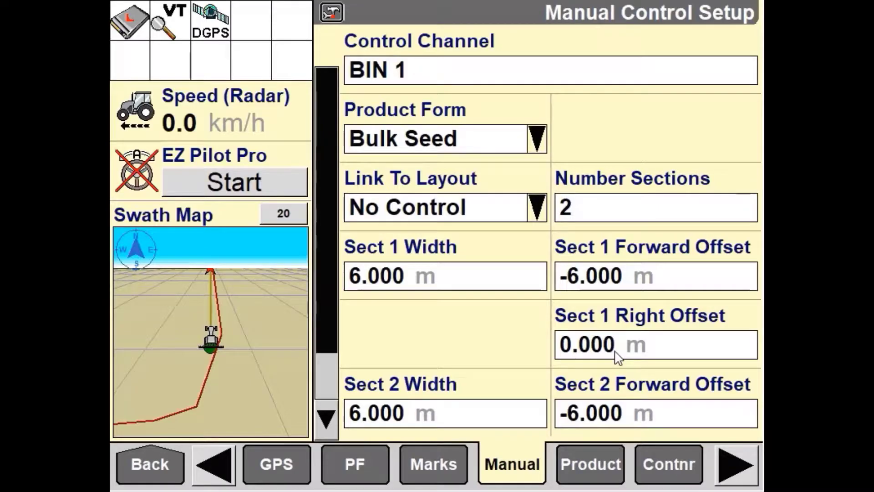
Set Sect 1 Right Offset to -6 m.
left_click(616, 351)
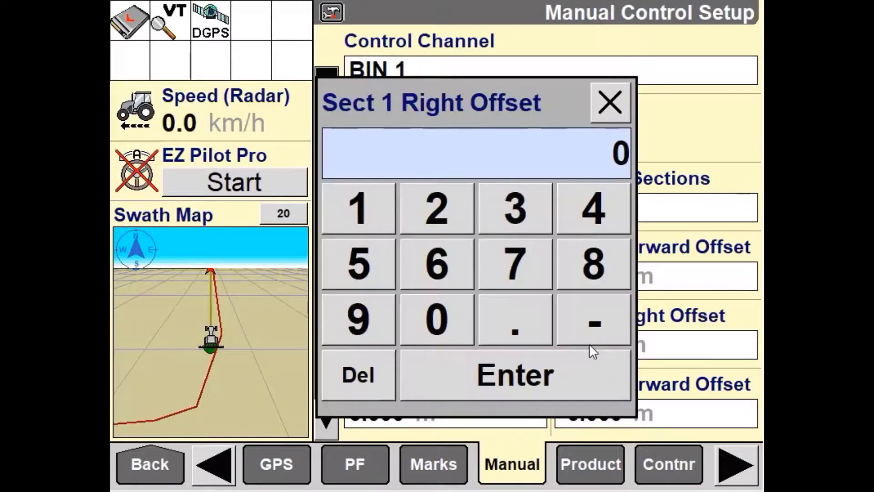
left_click(596, 331)
left_click(437, 274)
left_click(511, 381)
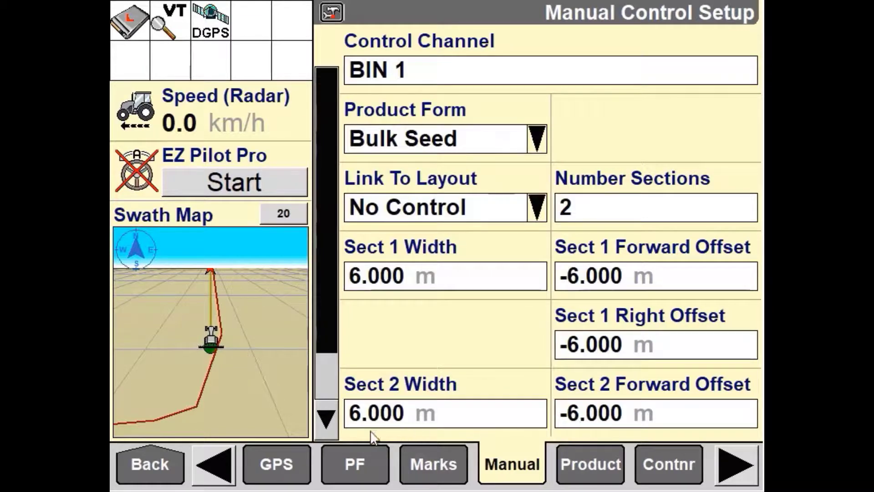
Set Sect 2 Right Offset to 0 m, correcting a mistyped 6.
left_click(328, 421)
left_click(603, 84)
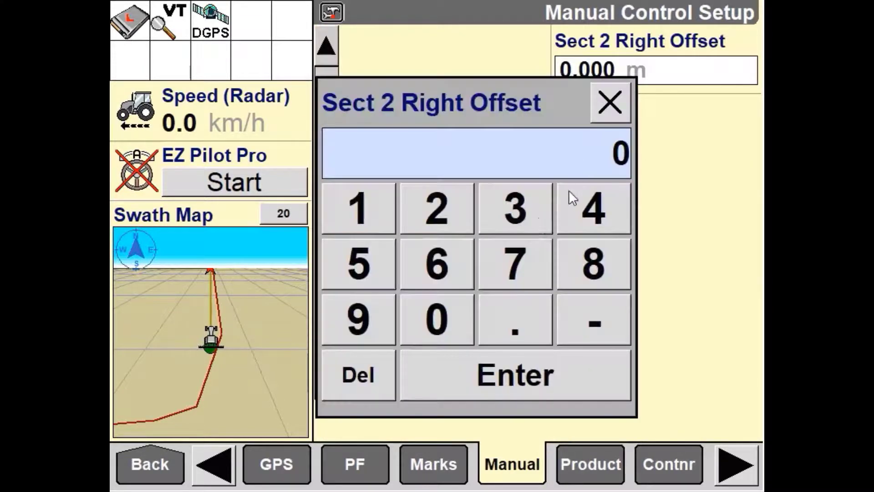
left_click(456, 275)
left_click(371, 378)
left_click(450, 322)
left_click(539, 394)
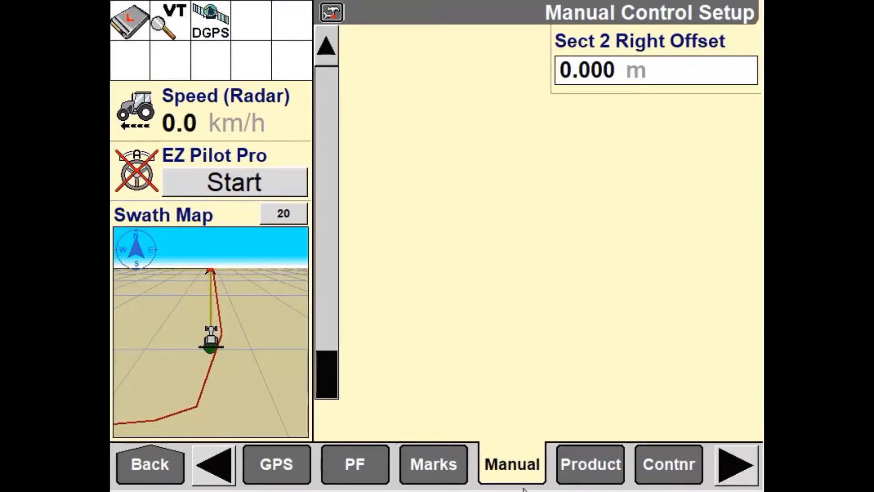
In the Run3 Layout settings, keep Manual Apply 1 in the bottom-left window.
left_click(208, 457)
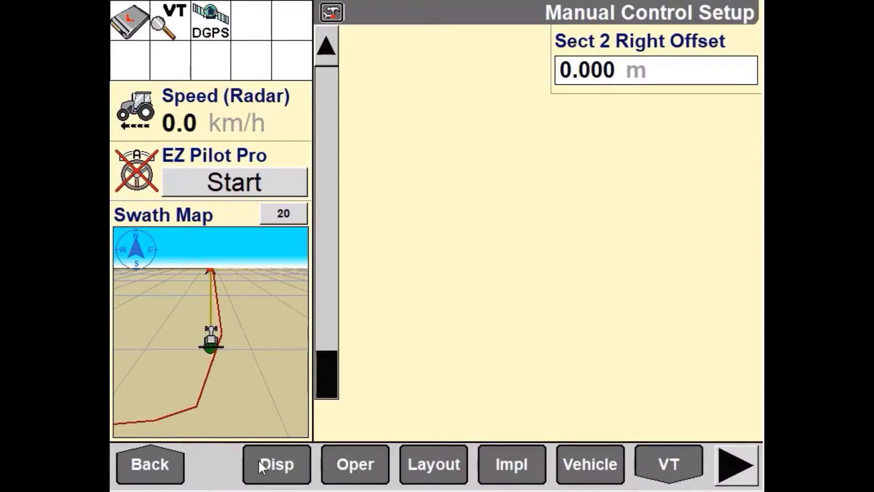
left_click(467, 471)
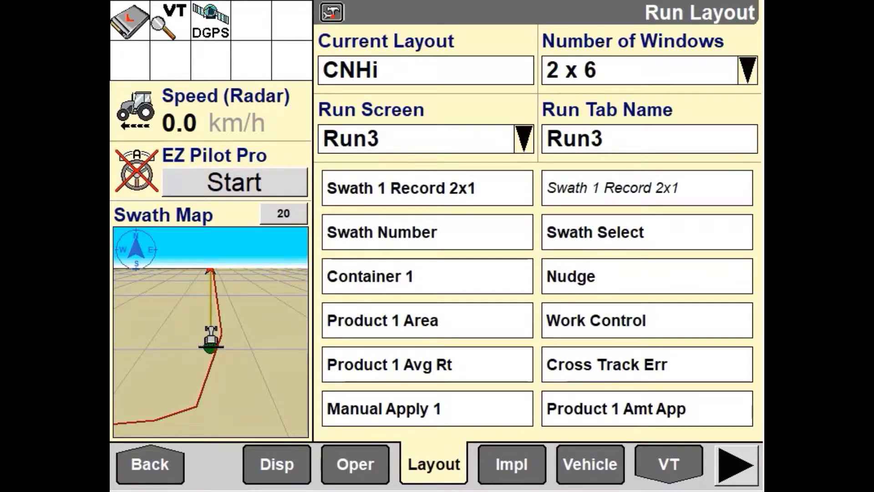
left_click(442, 412)
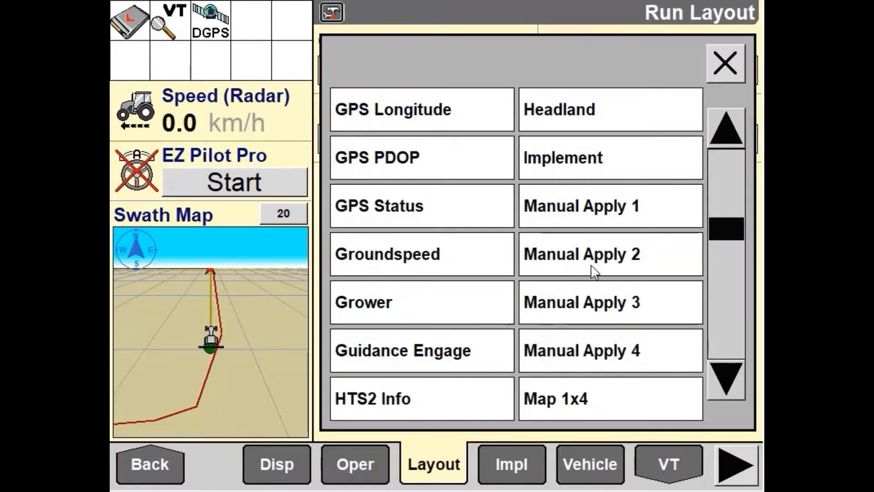
left_click(605, 215)
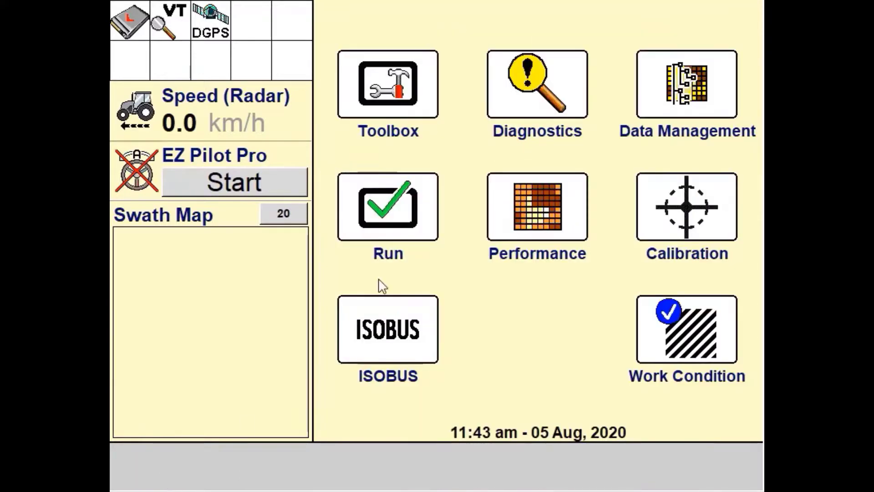
Leave setup, show the Run3 screen and open the BIN 1 rate control.
left_click(388, 214)
left_click(431, 469)
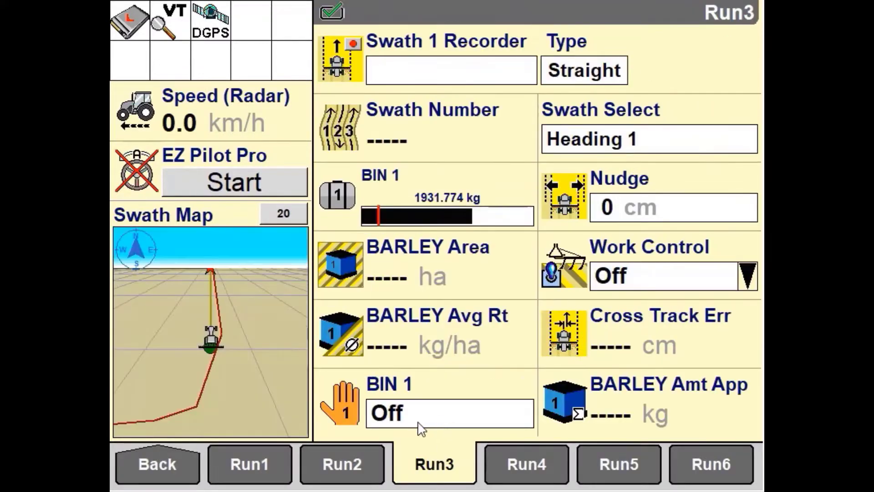
left_click(419, 426)
Switch BIN 1 manual application on at 50.000 kg/ha.
left_click(517, 313)
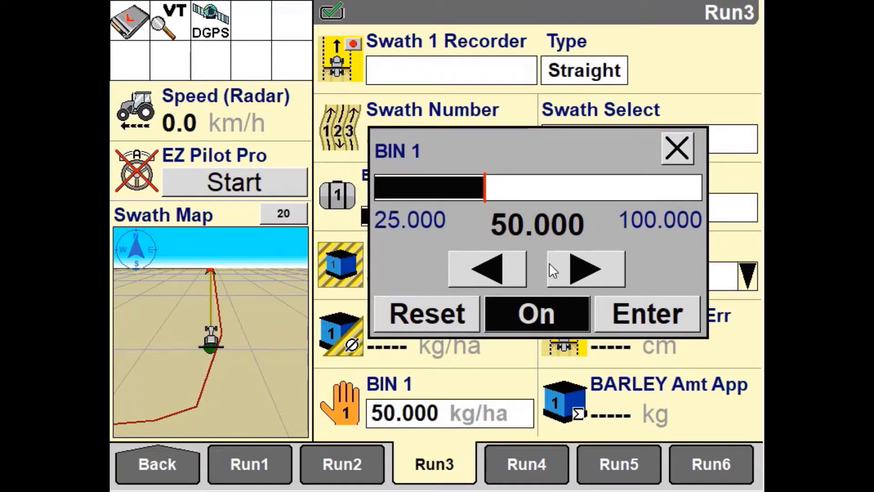
left_click(588, 266)
left_click(476, 271)
left_click(638, 319)
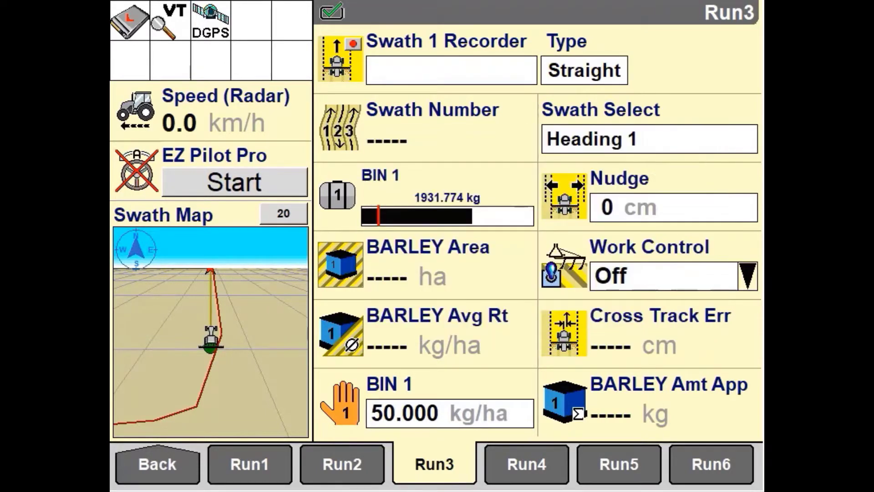